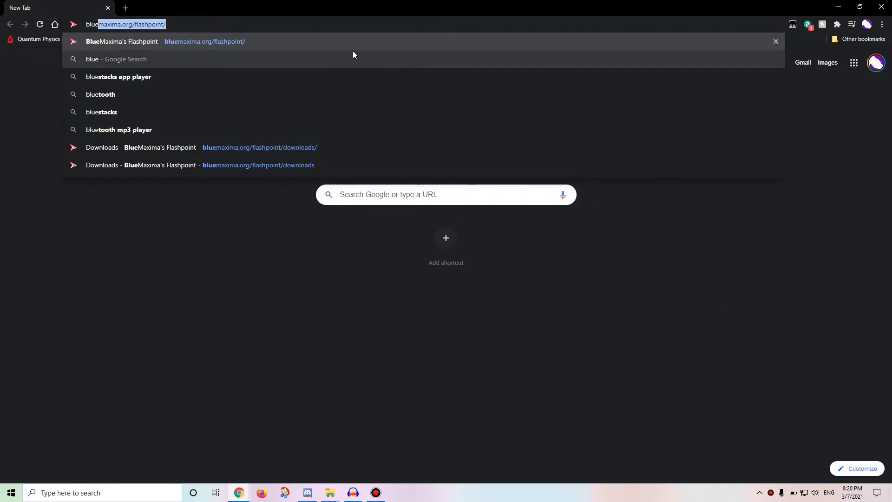
# Step: Open bluemaxima.org/flashpoint from the 'blue' address-bar suggestion
pyautogui.click(345, 46)
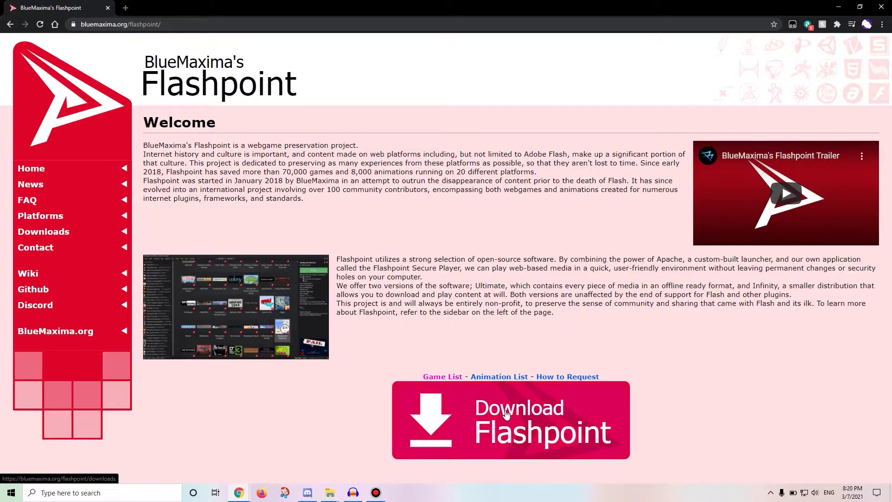
# Step: Open Flashpoint's Downloads page, highlight the Ultimate 9.0 and Infinity 9.0 descriptions, then open a new tab
pyautogui.click(506, 414)
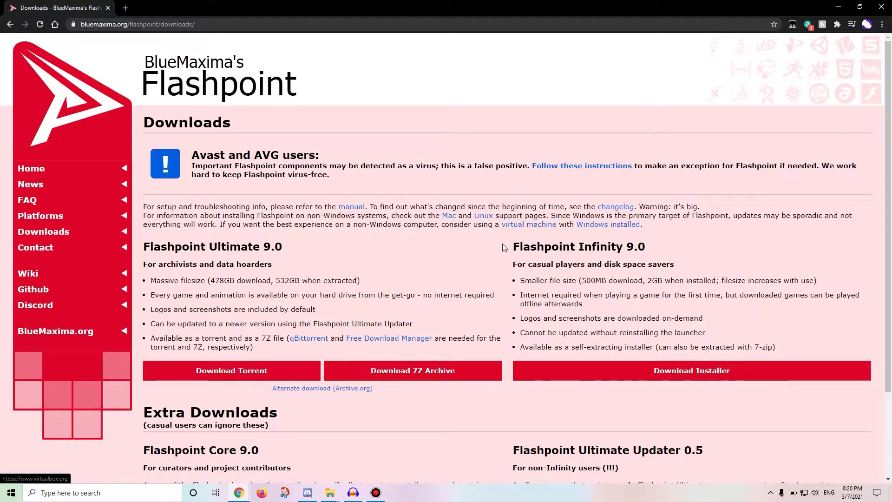
pyautogui.moveTo(514, 246); pyautogui.dragTo(675, 281)
pyautogui.click(155, 241)
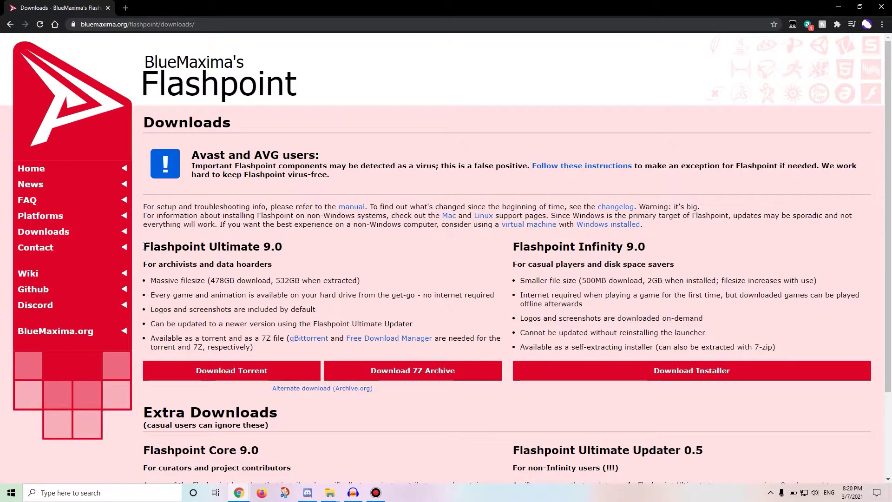
pyautogui.moveTo(143, 246); pyautogui.dragTo(284, 272)
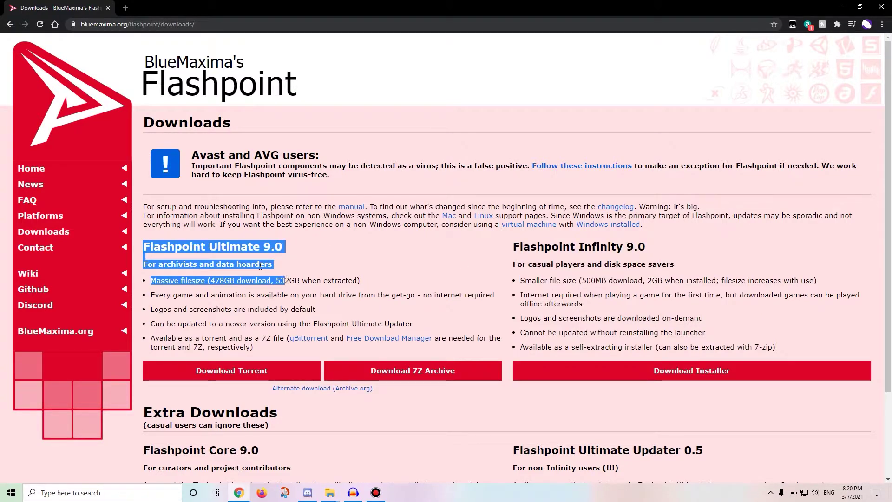
pyautogui.click(164, 261)
pyautogui.moveTo(272, 263); pyautogui.dragTo(148, 265)
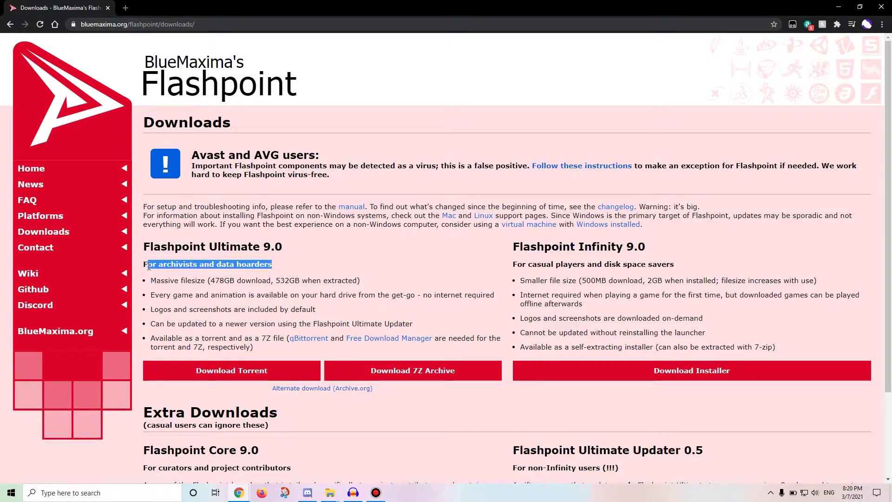
pyautogui.click(329, 262)
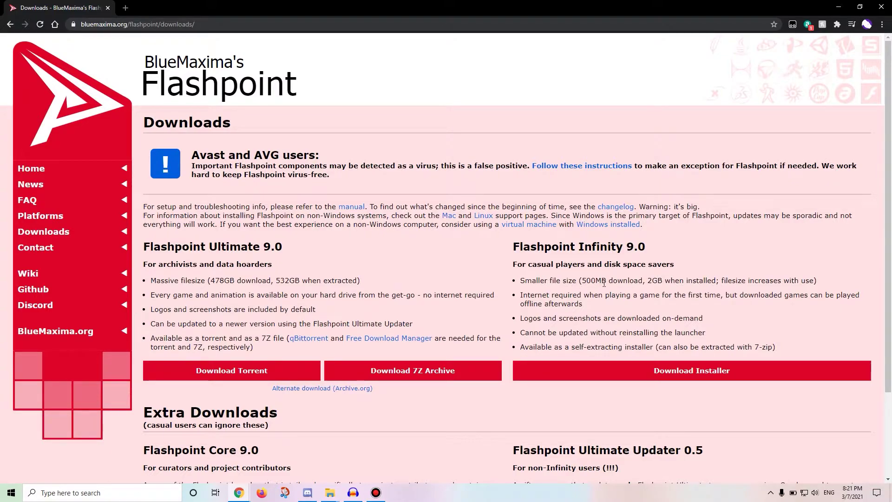
pyautogui.moveTo(606, 282); pyautogui.dragTo(522, 280)
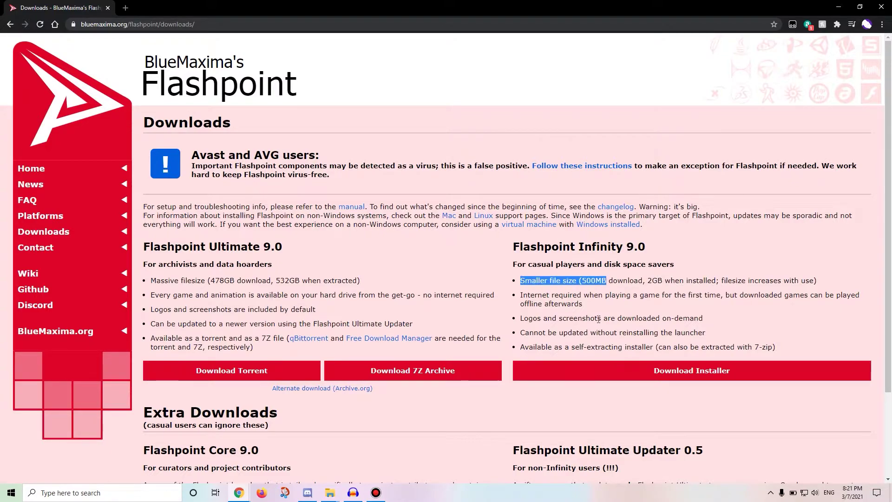
pyautogui.click(618, 316)
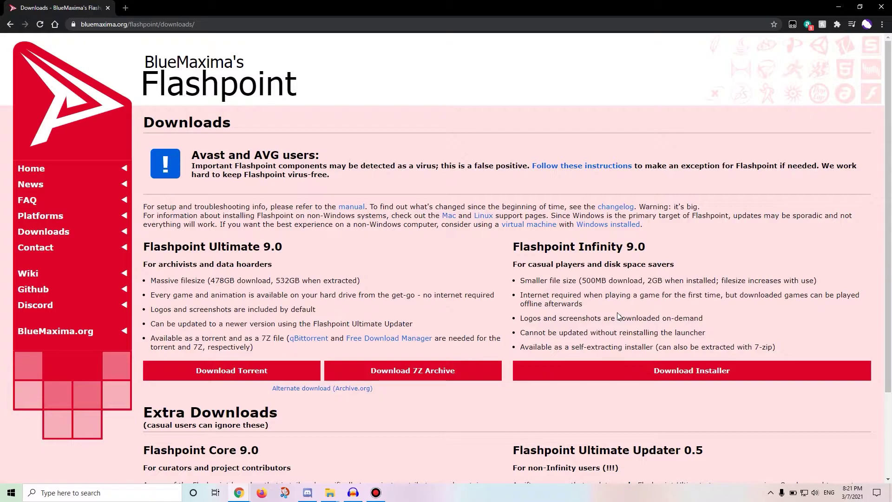
pyautogui.click(125, 11)
# Step: In File Explorer, open the Flashpoint 9.0 Infinity folder and go back up to Flash Emulation
pyautogui.click(99, 7)
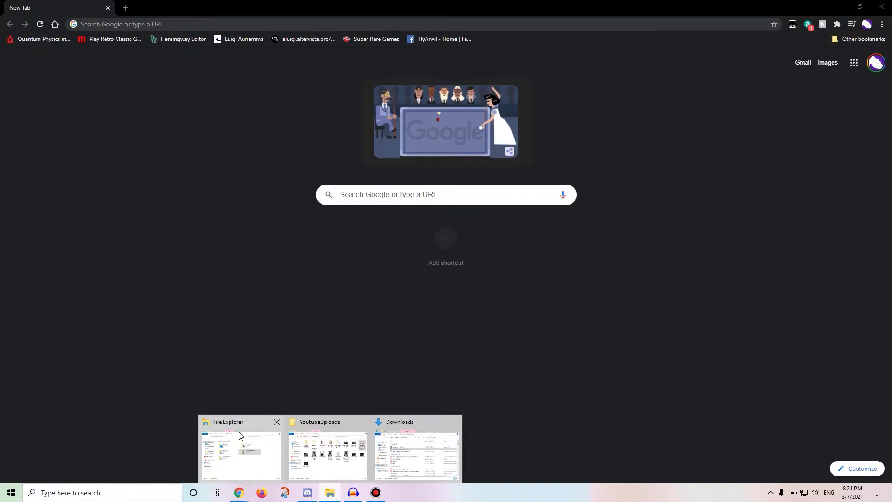
pyautogui.moveTo(241, 428)
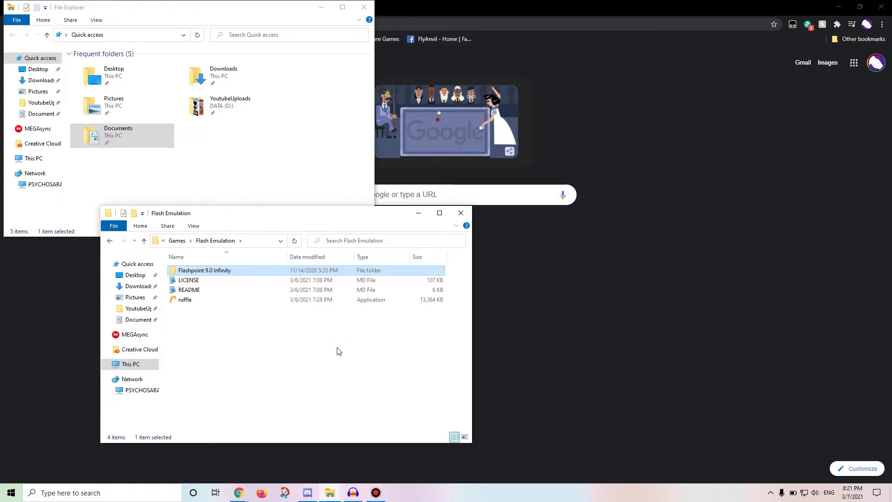
pyautogui.click(304, 342)
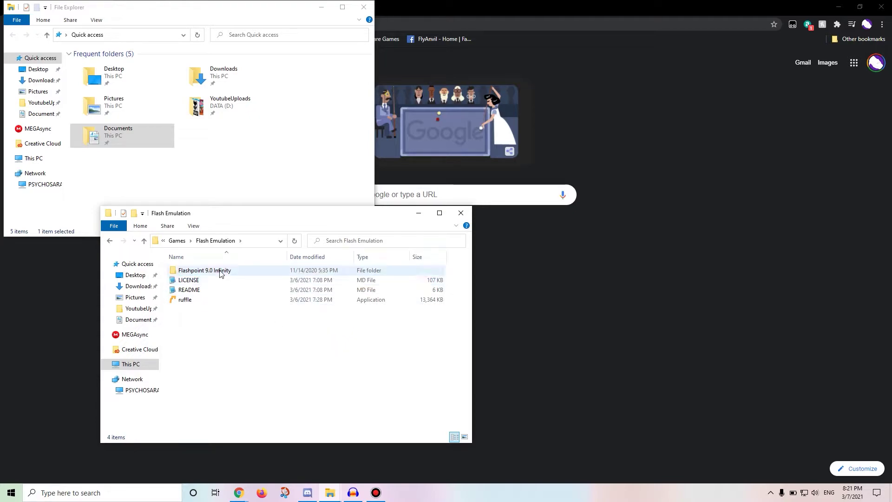
pyautogui.doubleClick(220, 272)
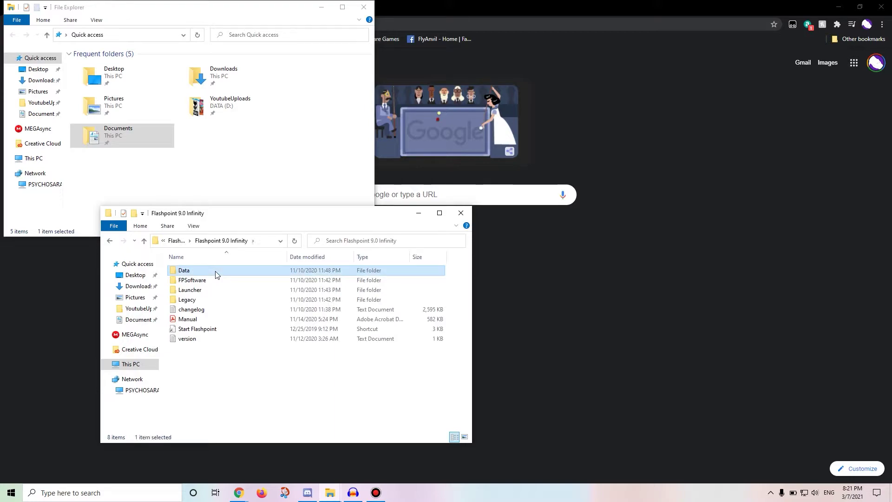
pyautogui.click(176, 241)
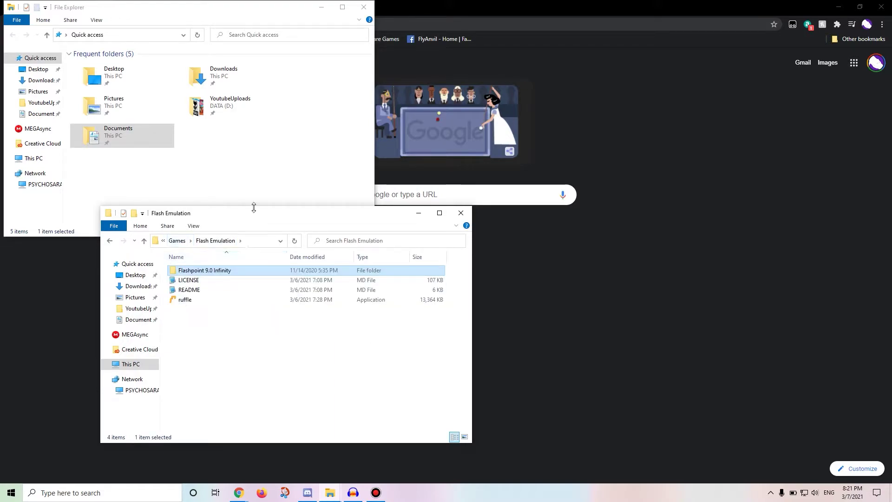
# Step: Load the Ruffle website from 'ruffle' in the new tab and jump to its Releases list
pyautogui.click(339, 71)
pyautogui.click(479, 4)
pyautogui.click(254, 19)
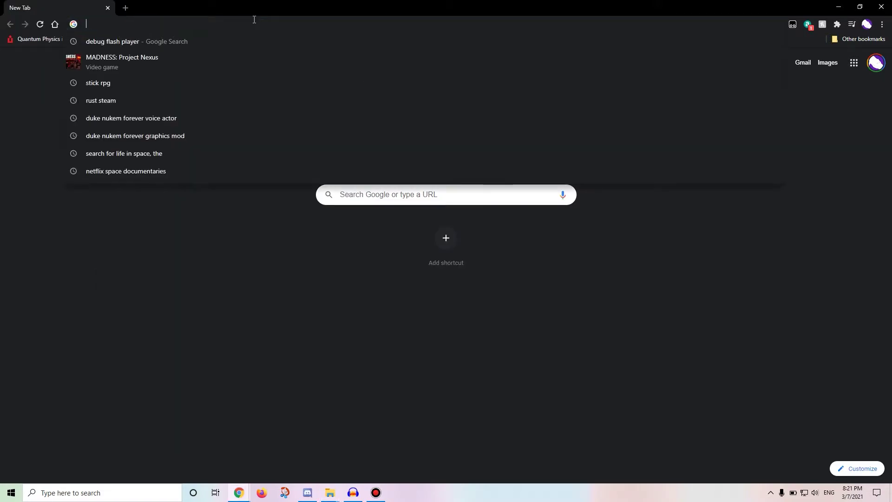
pyautogui.write('ruffle')
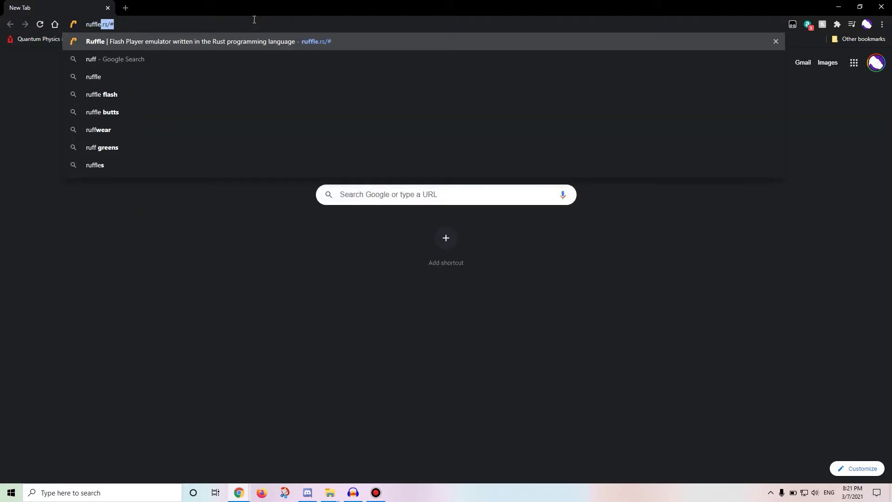
pyautogui.press('Return')
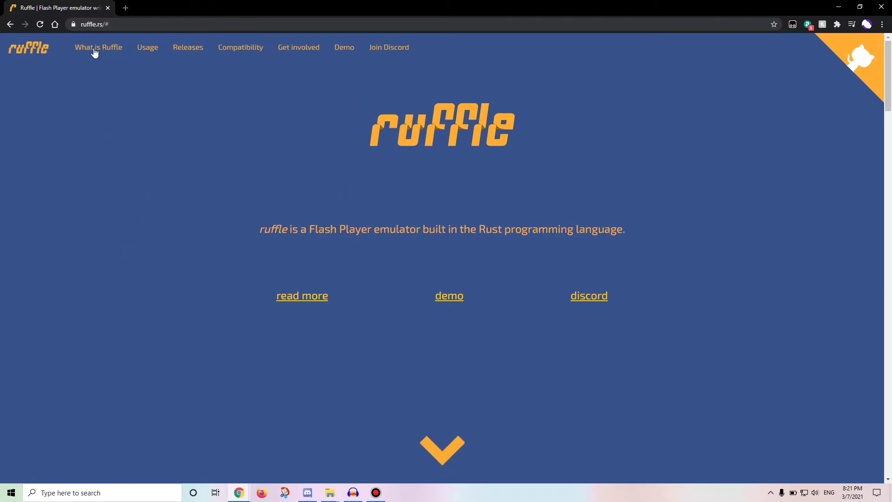
pyautogui.click(188, 54)
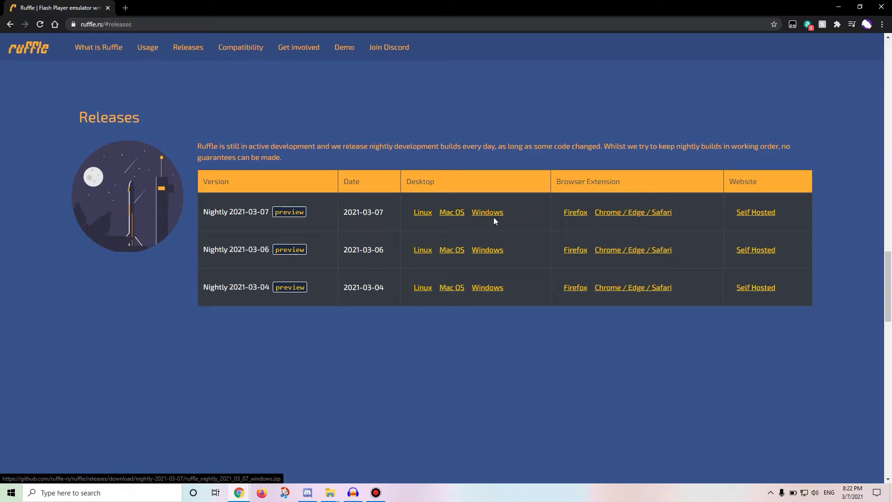
# Step: Download the latest Ruffle nightly Windows desktop zip into Downloads instead of the self-hosted build
pyautogui.click(755, 214)
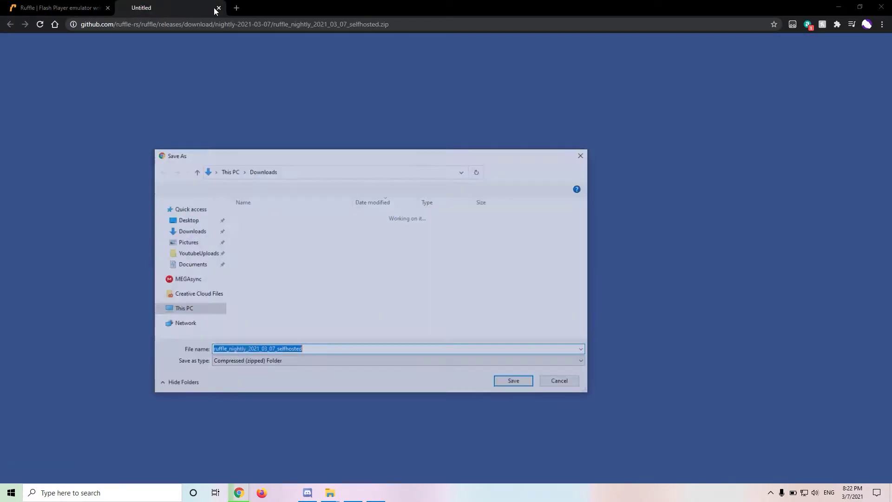
pyautogui.click(572, 383)
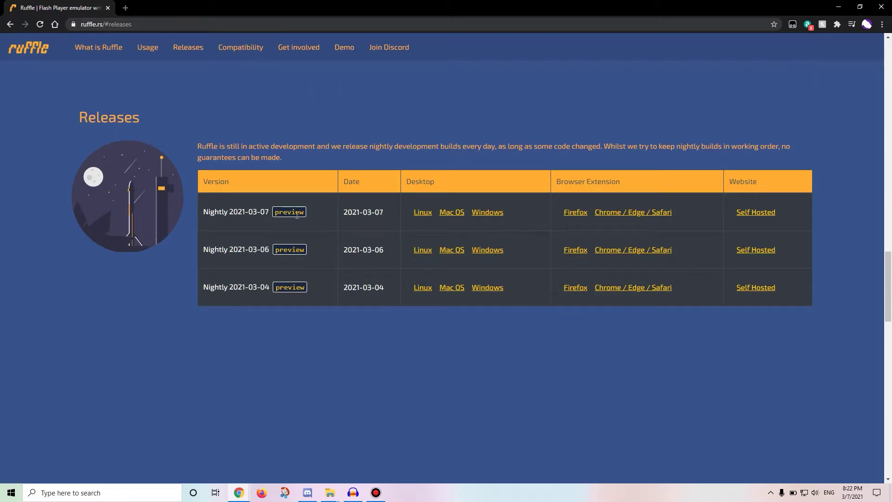
pyautogui.click(490, 213)
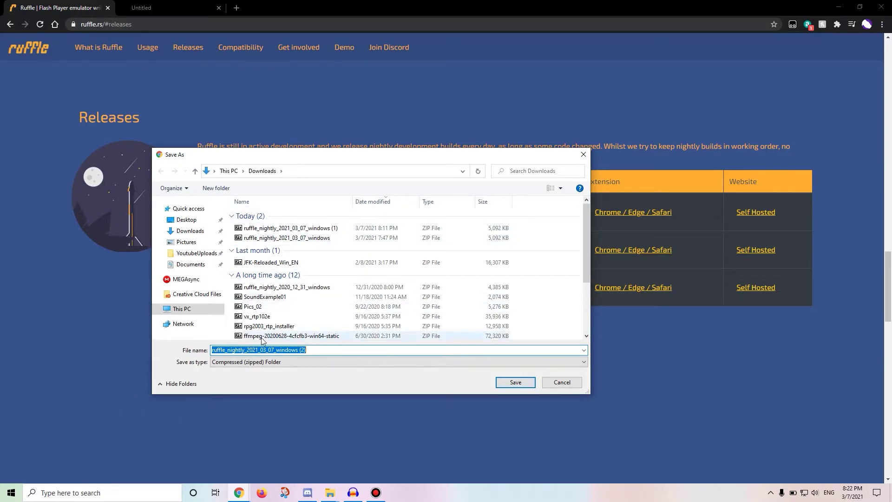
pyautogui.click(515, 382)
# Step: Keep the flagged Ruffle nightly zip despite Chrome's download warning
pyautogui.scroll(-1, 14, 425)
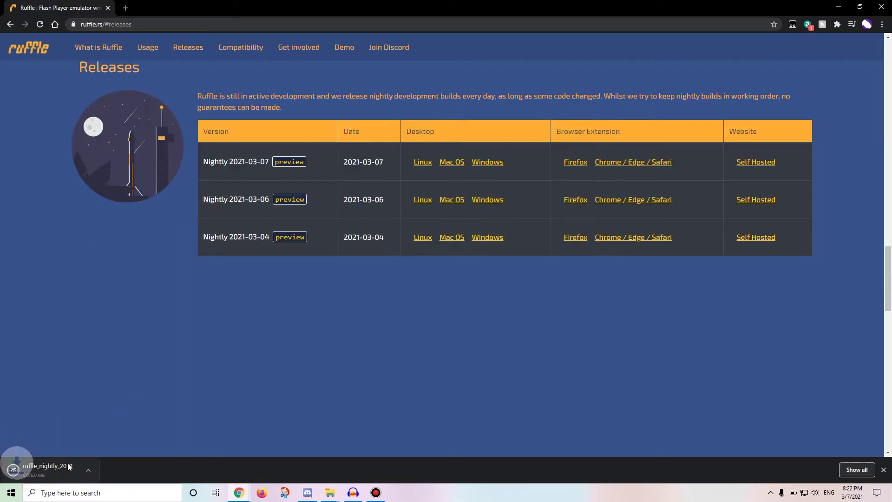
pyautogui.click(182, 471)
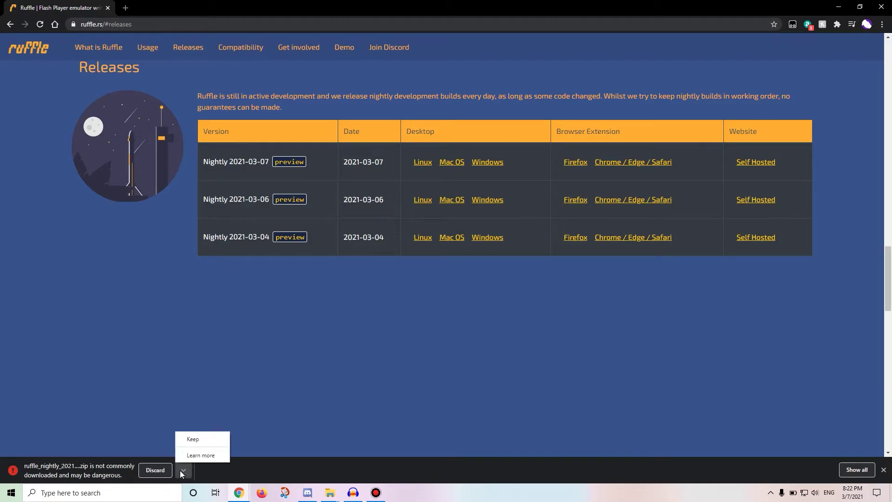
pyautogui.click(189, 437)
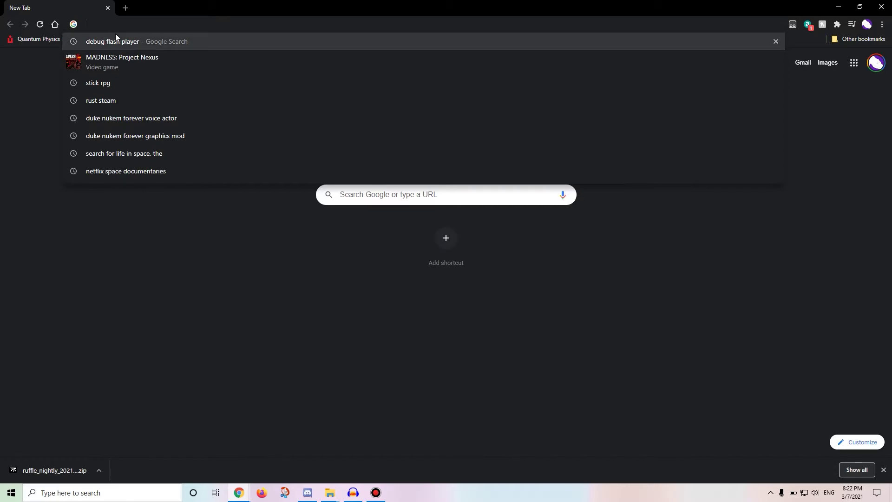
# Step: Go to Adobe's Flash Player debug downloads page via 'adobe' and cancel the duplicate debugger save
pyautogui.write('adobe.com/support/flashplayer/debug_downloads.html')
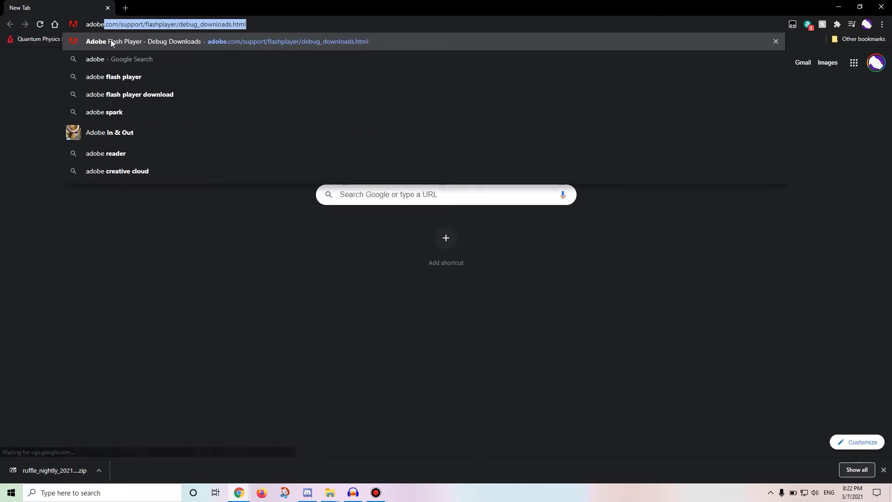
pyautogui.click(116, 42)
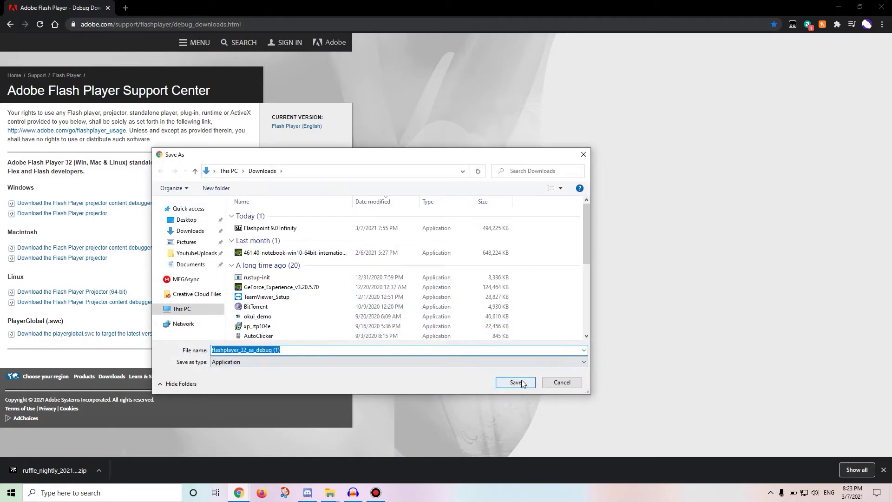
pyautogui.click(562, 382)
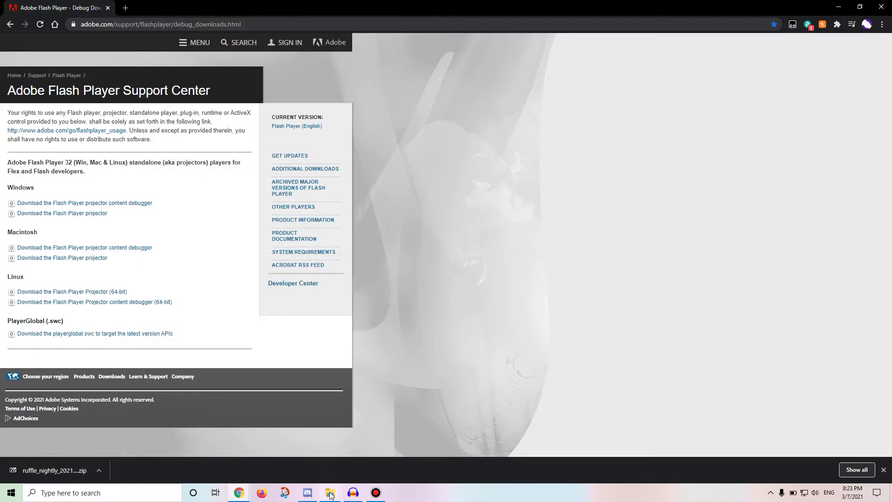
# Step: From the Flash Emulation window, open Flashpoint 9.0 Infinity and run Start Flashpoint
pyautogui.moveTo(331, 495)
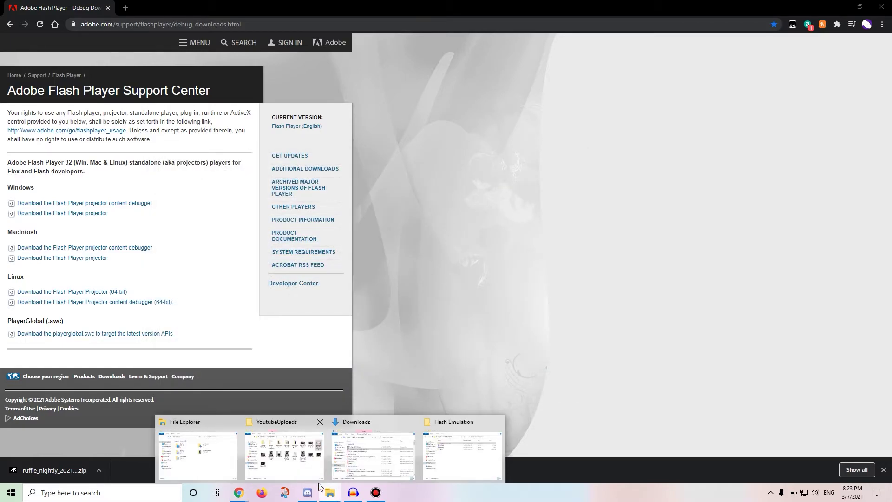
pyautogui.click(462, 461)
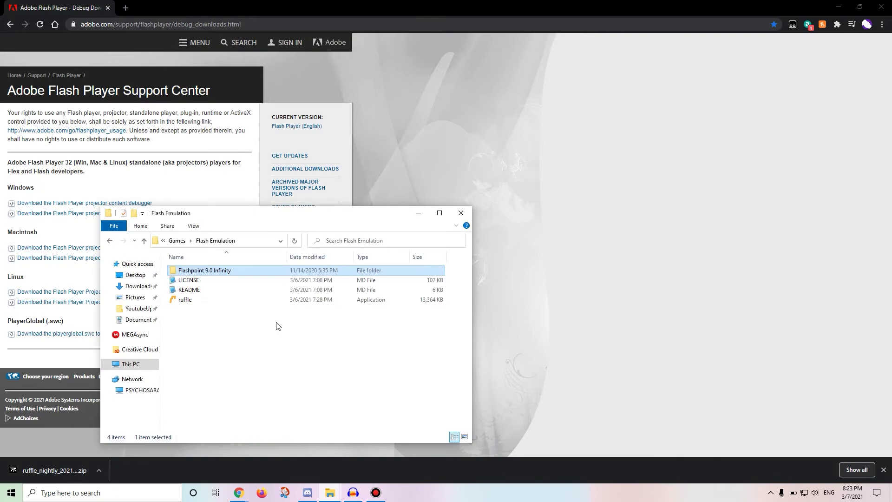
pyautogui.doubleClick(206, 271)
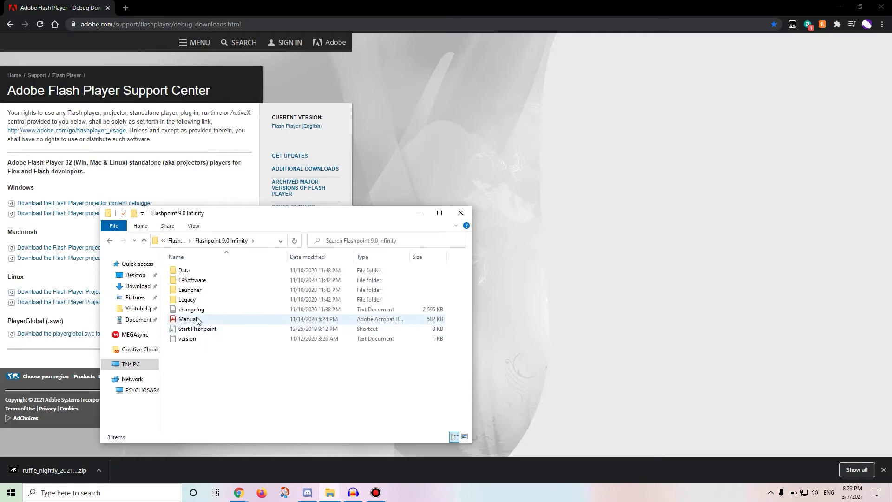
pyautogui.click(200, 330)
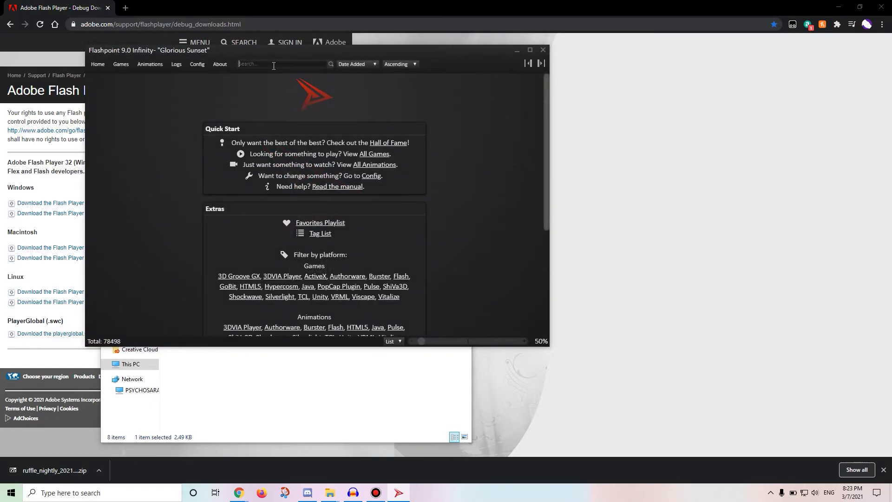
# Step: Search 'dec', test-play Decision and close it, then open its file location
pyautogui.click(272, 65)
pyautogui.write('decision')
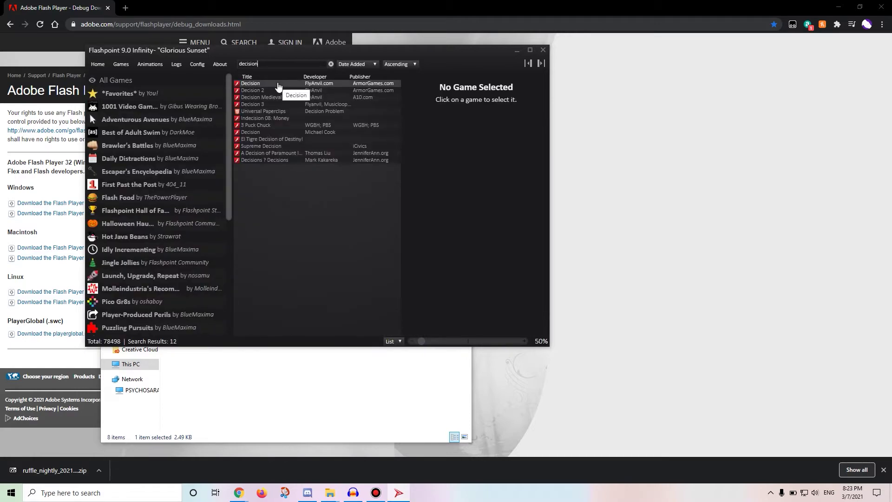
pyautogui.doubleClick(278, 85)
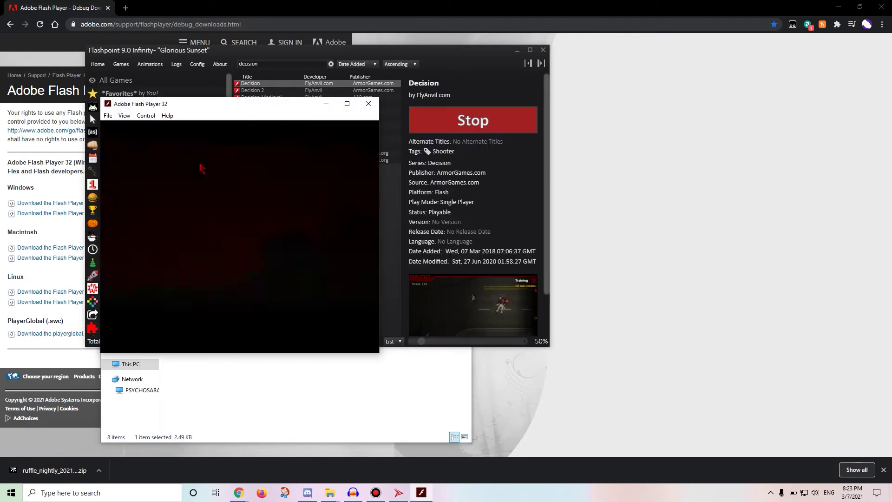
pyautogui.click(373, 106)
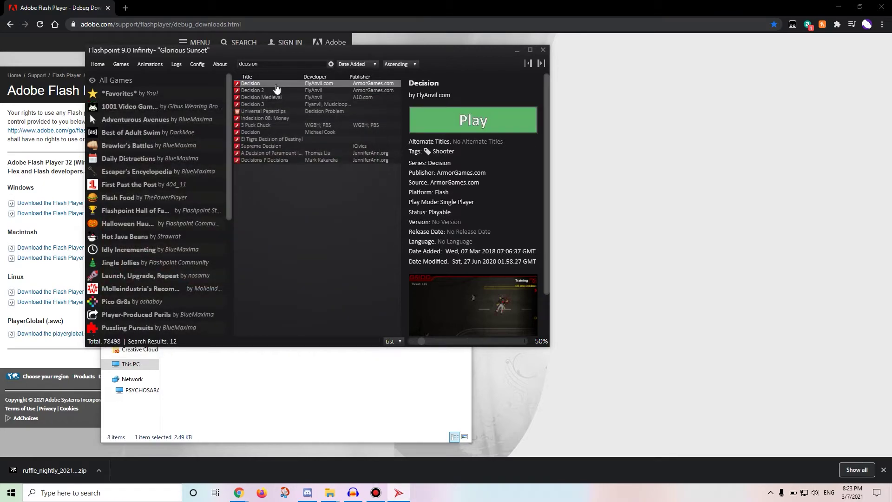
pyautogui.rightClick(276, 85)
pyautogui.click(308, 92)
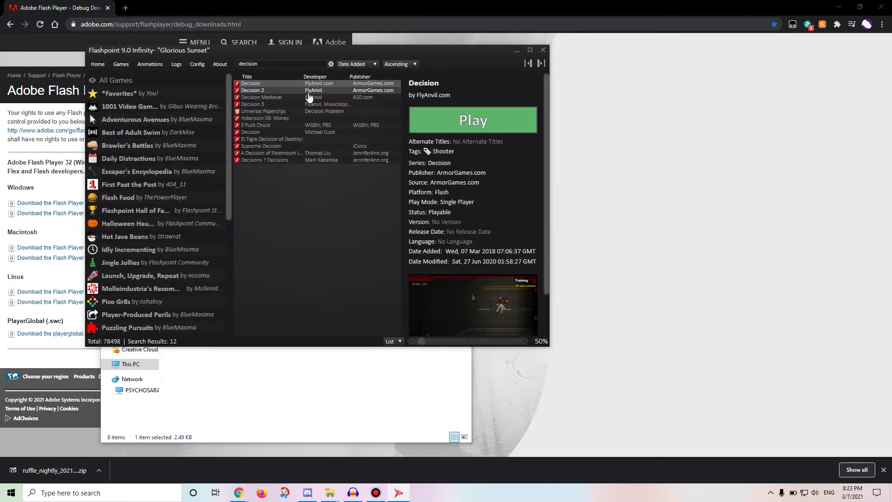
# Step: Choose Open with > another app for the decision SWF and scroll through More apps
pyautogui.rightClick(274, 284)
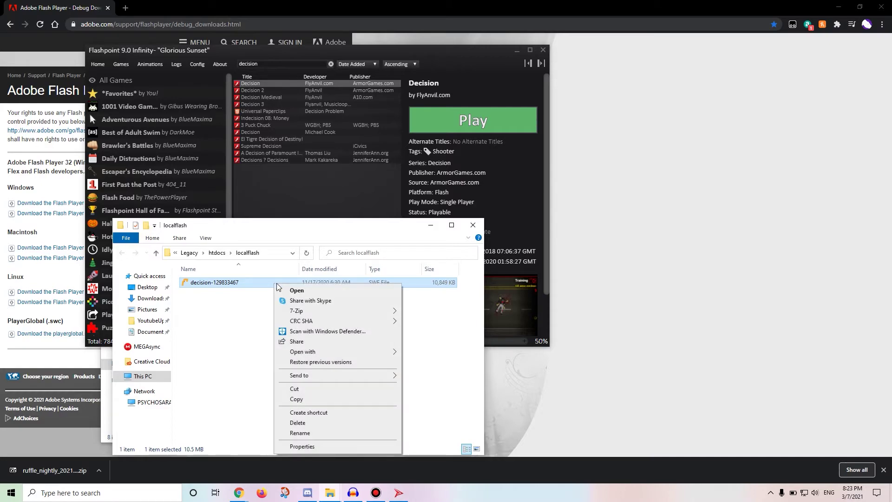
pyautogui.moveTo(352, 352)
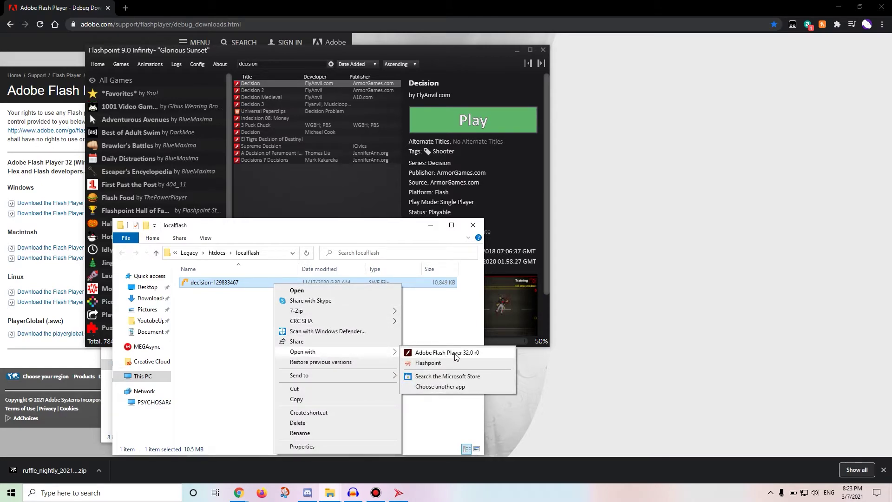
pyautogui.click(452, 386)
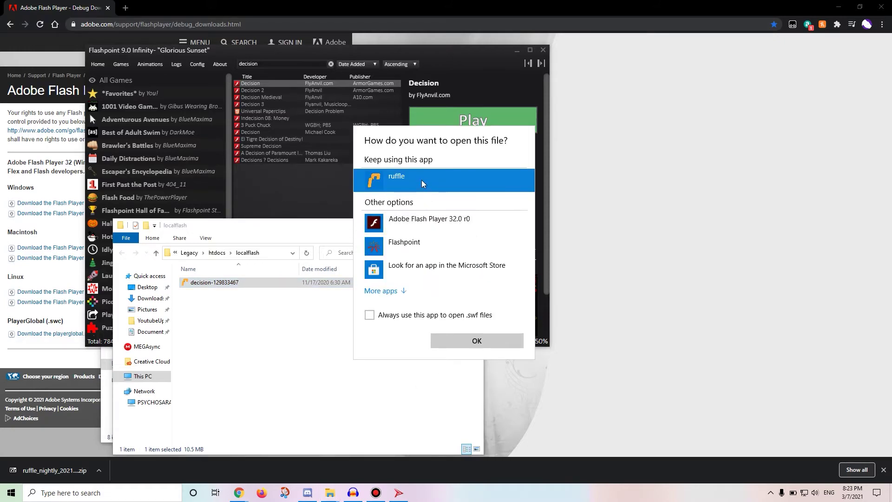
pyautogui.click(389, 291)
pyautogui.scroll(-3, 422, 235)
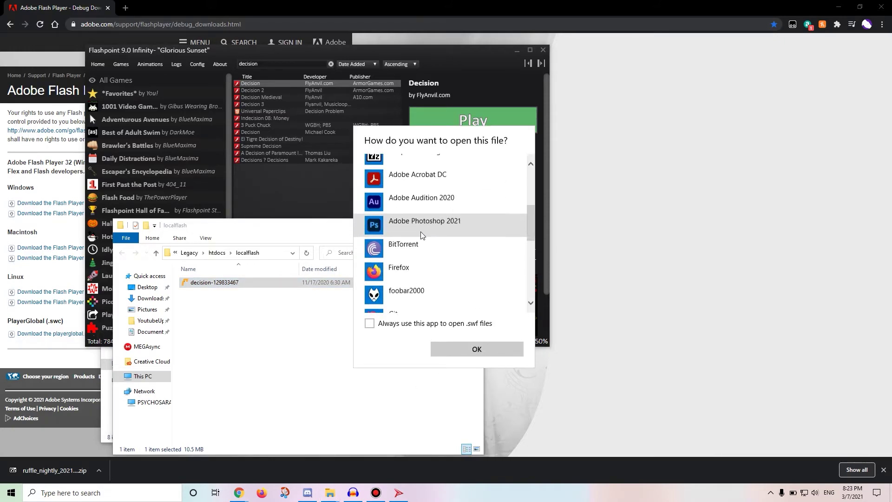
pyautogui.scroll(-3, 421, 234)
pyautogui.scroll(6, 420, 237)
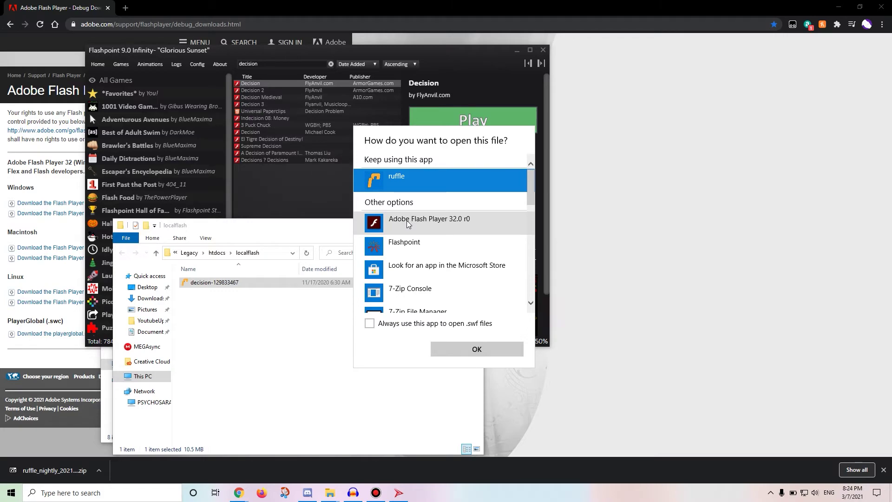
pyautogui.scroll(-3, 410, 221)
pyautogui.scroll(-5, 420, 236)
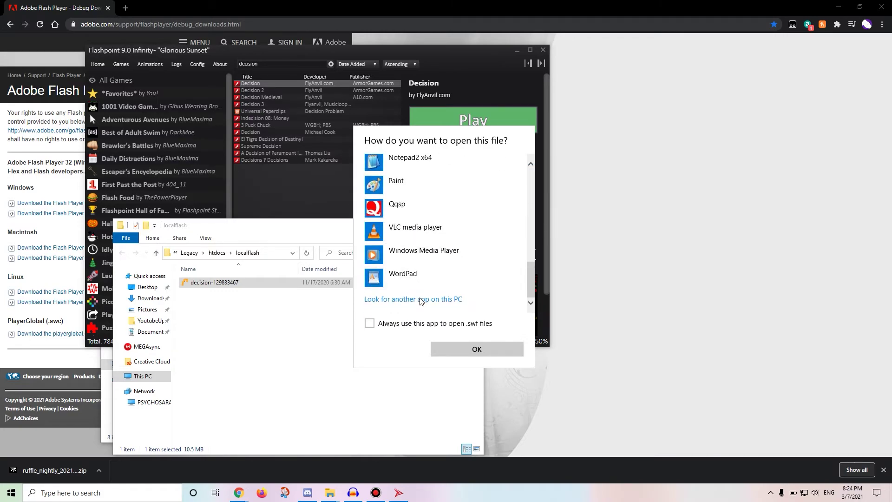
# Step: Browse this PC for an app and show Downloads with flashplayer_32_sa_debug
pyautogui.click(408, 299)
pyautogui.click(155, 302)
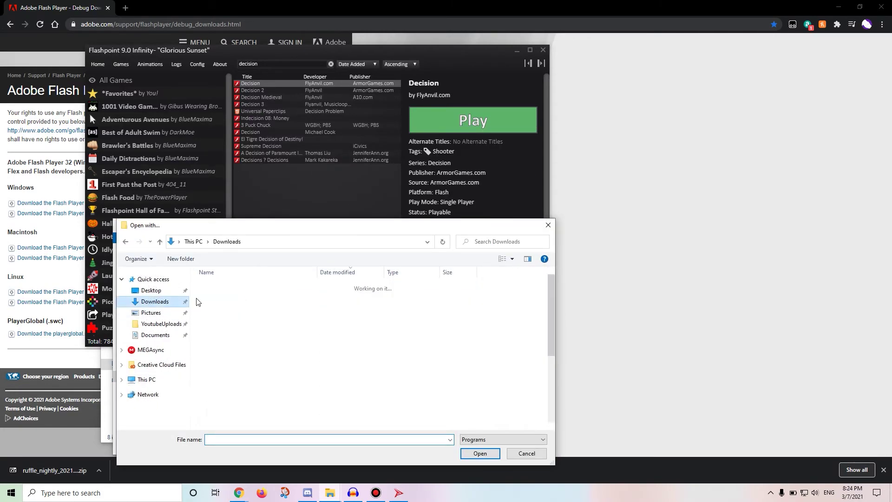
pyautogui.scroll(-1, 274, 331)
pyautogui.scroll(-3, 276, 331)
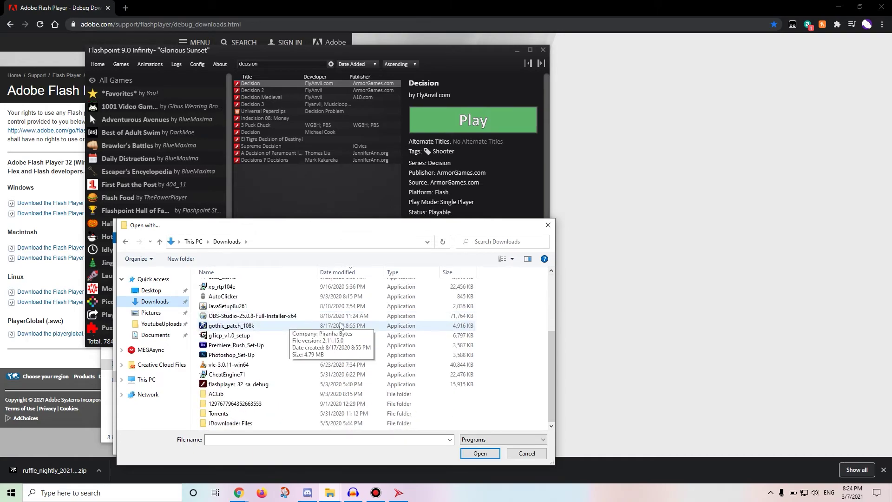
# Step: Open the decision SWF with flashplayer_32_sa_debug to run it in Flash Player 32
pyautogui.doubleClick(221, 389)
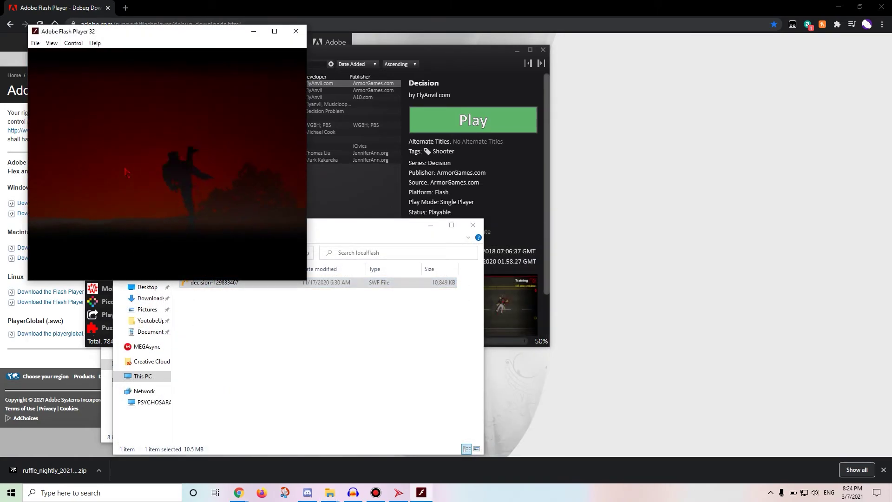